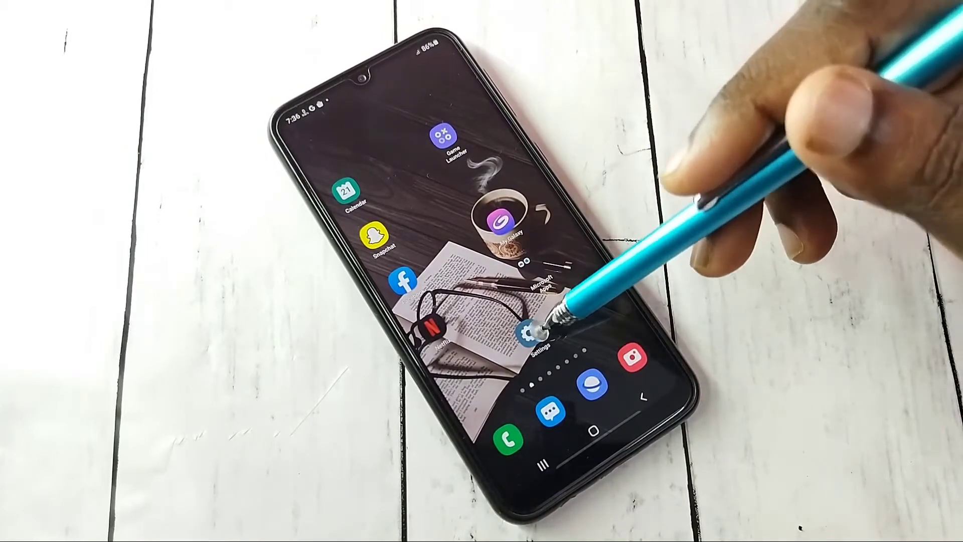
Step: Reach Software information via Settings and About phone
{"action": "left_click", "coordinate": [530, 334]}
{"action": "left_click_drag", "start_coordinate": [594, 359], "coordinate": [494, 66]}
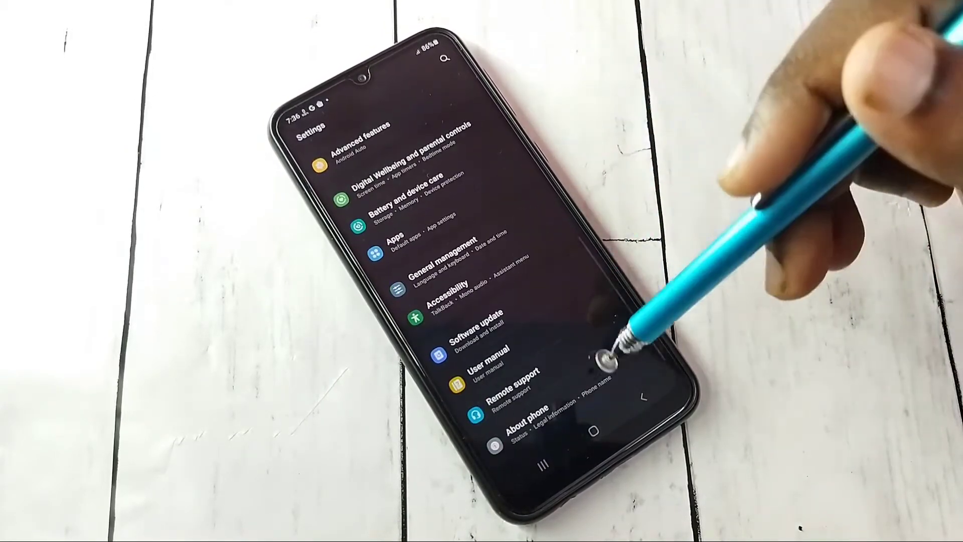
{"action": "left_click", "coordinate": [608, 370]}
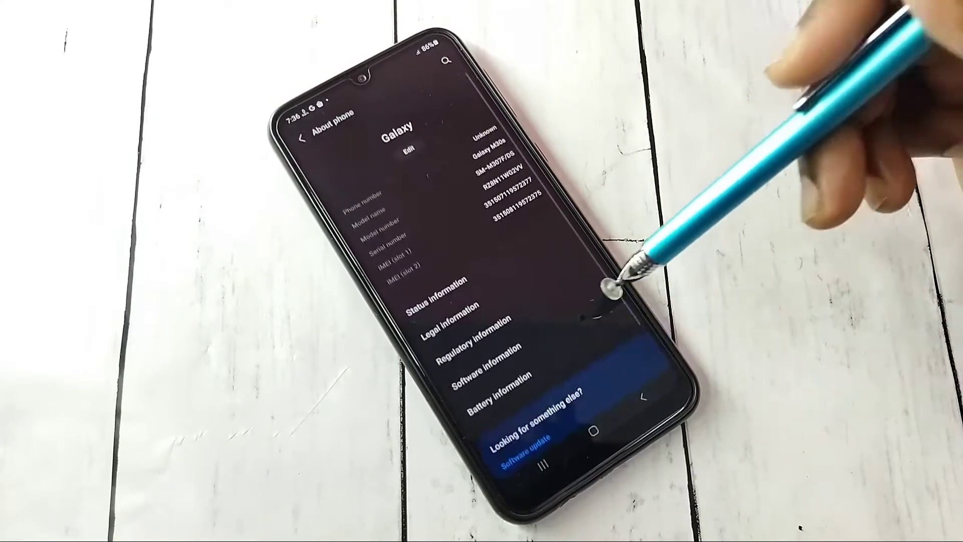
{"action": "left_click", "coordinate": [578, 309]}
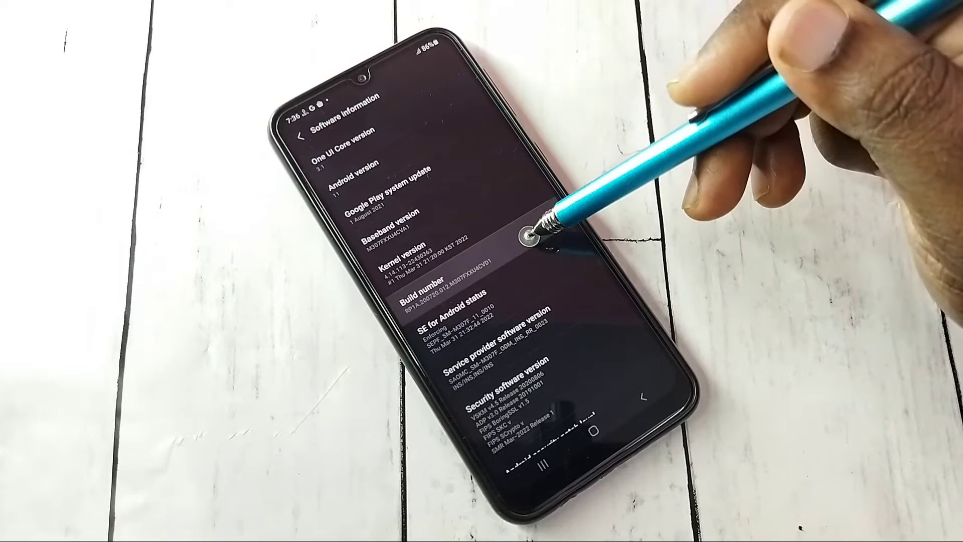
Step: Tap Build number until developer mode unlocks, then enter Developer options from the main list
{"action": "left_click", "coordinate": [530, 236]}
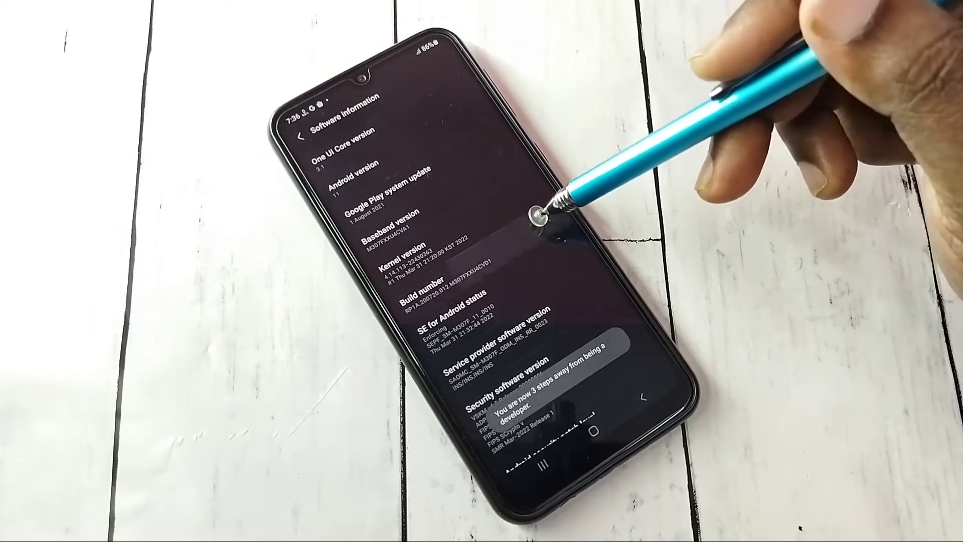
{"action": "left_click", "coordinate": [537, 215]}
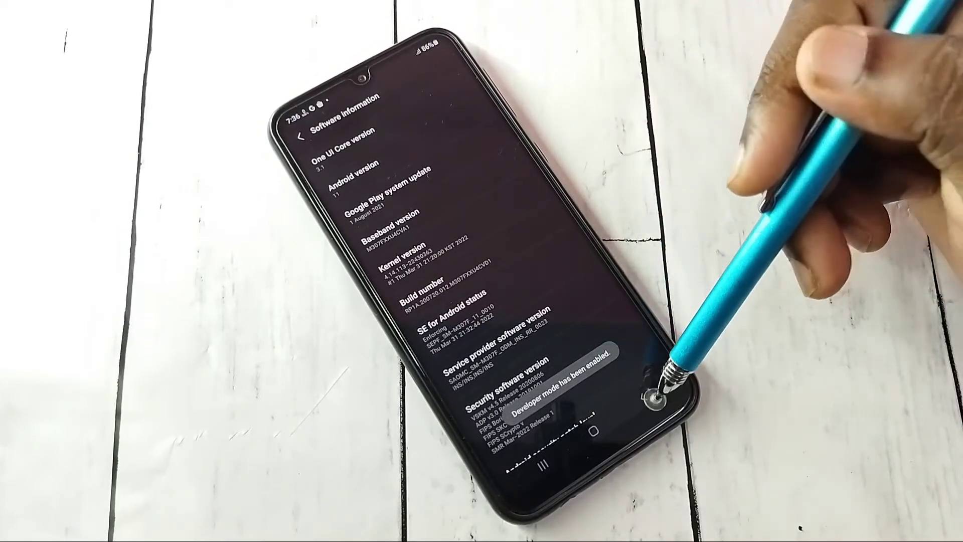
{"action": "left_click", "coordinate": [648, 394]}
{"action": "left_click", "coordinate": [648, 393]}
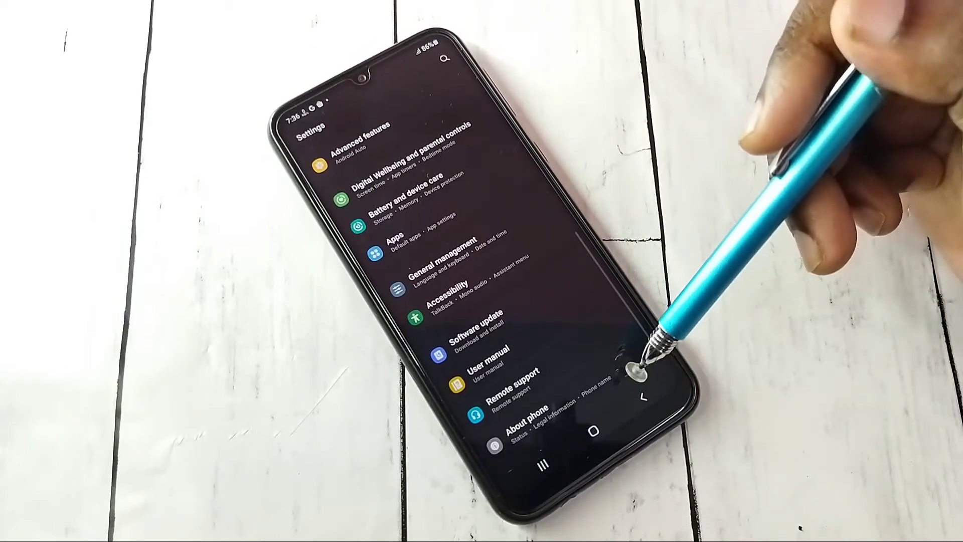
{"action": "left_click_drag", "start_coordinate": [576, 333], "coordinate": [536, 267]}
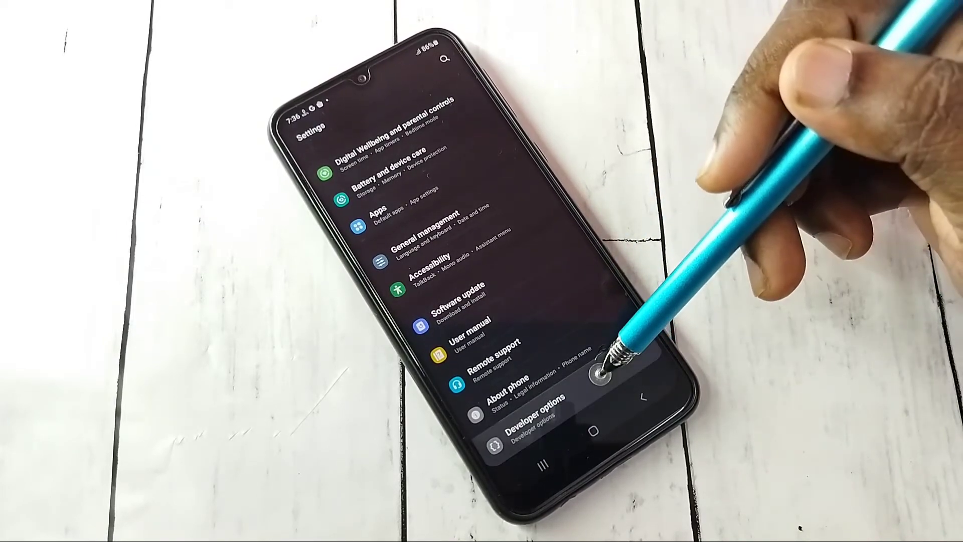
{"action": "left_click", "coordinate": [599, 373]}
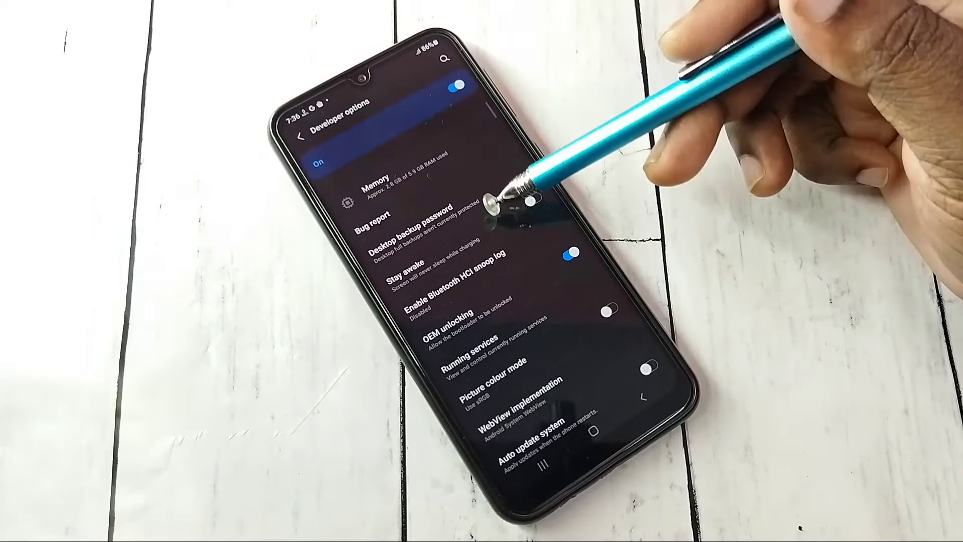
{"action": "mouse_move", "coordinate": [608, 373]}
{"action": "left_mouse_down"}
{"action": "mouse_move", "coordinate": [555, 337]}
{"action": "mouse_move", "coordinate": [491, 223]}
{"action": "mouse_move", "coordinate": [499, 198]}
{"action": "mouse_move", "coordinate": [468, 161]}
{"action": "mouse_move", "coordinate": [450, 159]}
{"action": "left_mouse_up"}
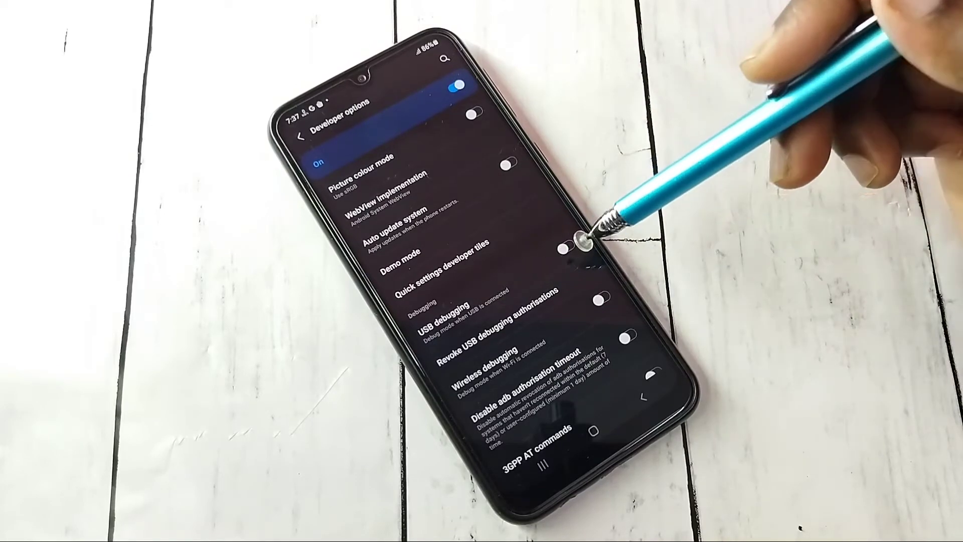
Step: Allow USB debugging, turn it back off, then switch the Developer options master toggle off
{"action": "left_click", "coordinate": [569, 246]}
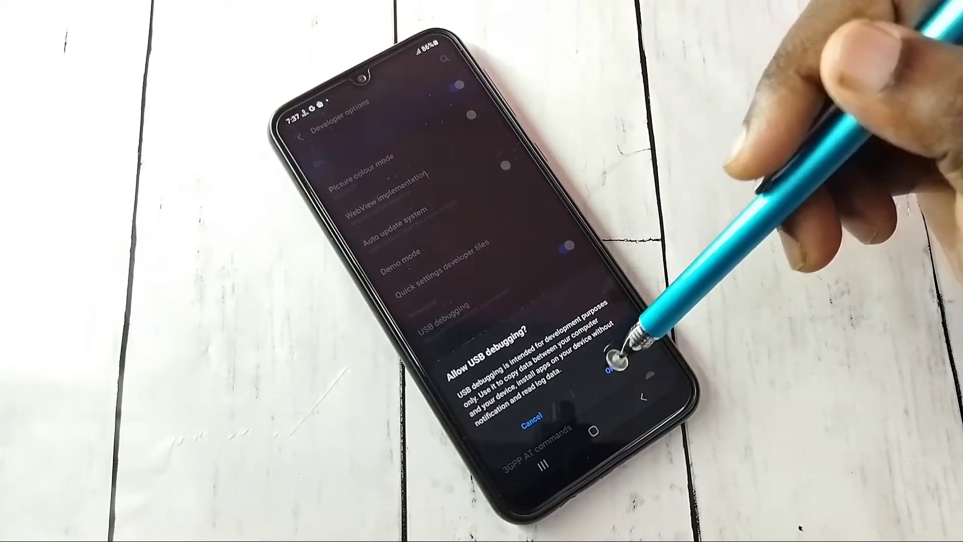
{"action": "left_click", "coordinate": [640, 355]}
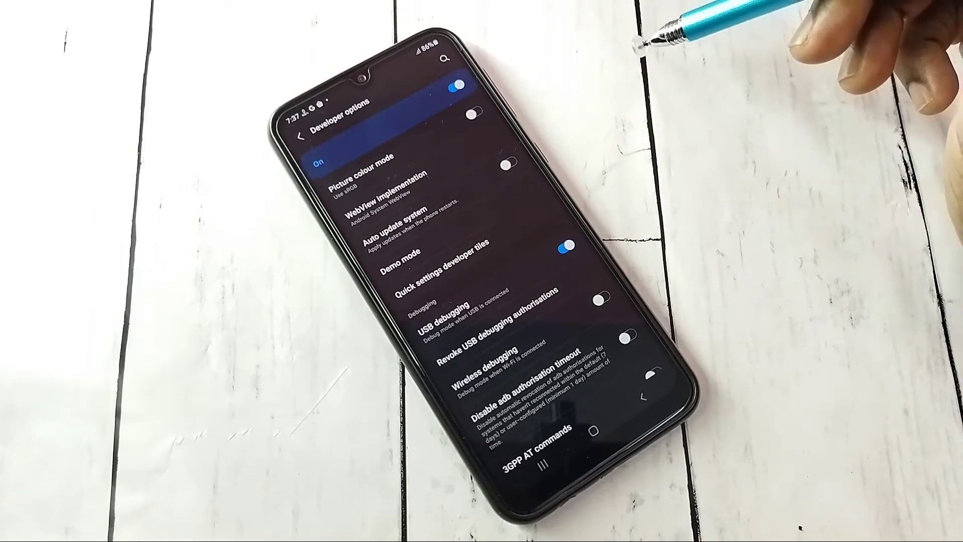
{"action": "left_click", "coordinate": [566, 245]}
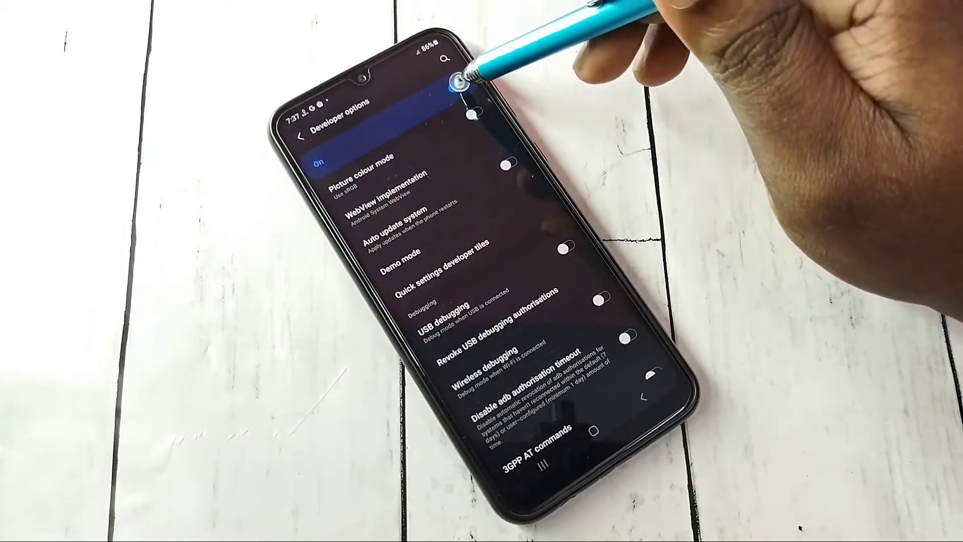
{"action": "left_click", "coordinate": [457, 86]}
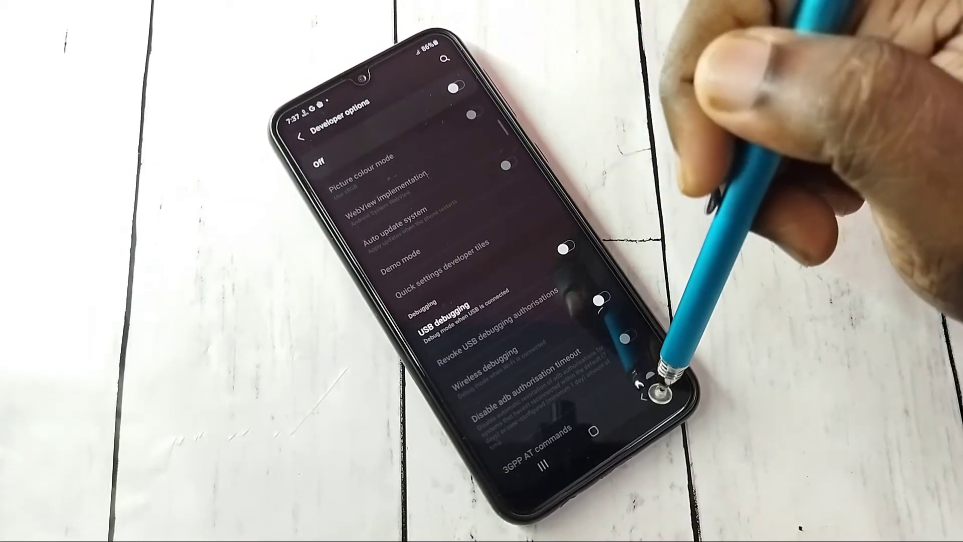
Step: Back out of Settings to the home screen
{"action": "left_click", "coordinate": [644, 395]}
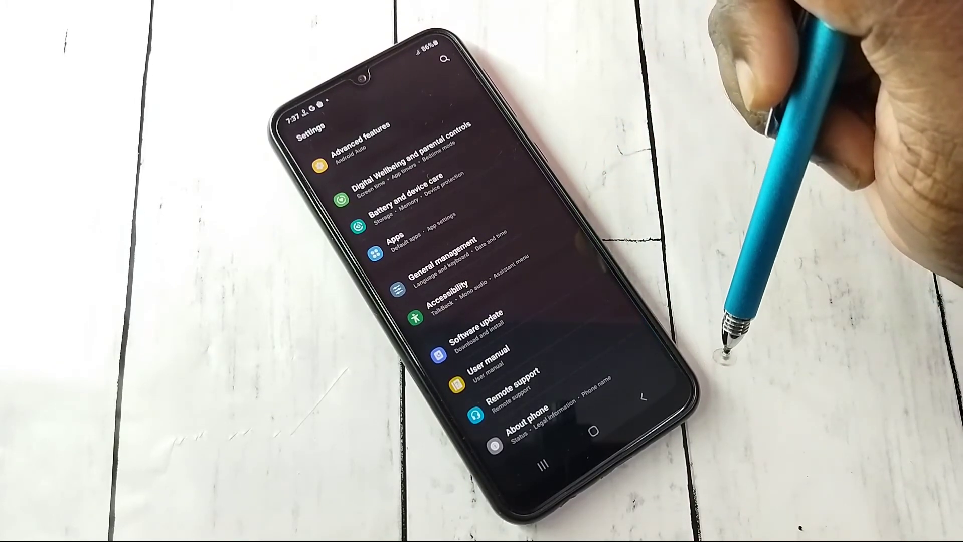
{"action": "left_click", "coordinate": [643, 396]}
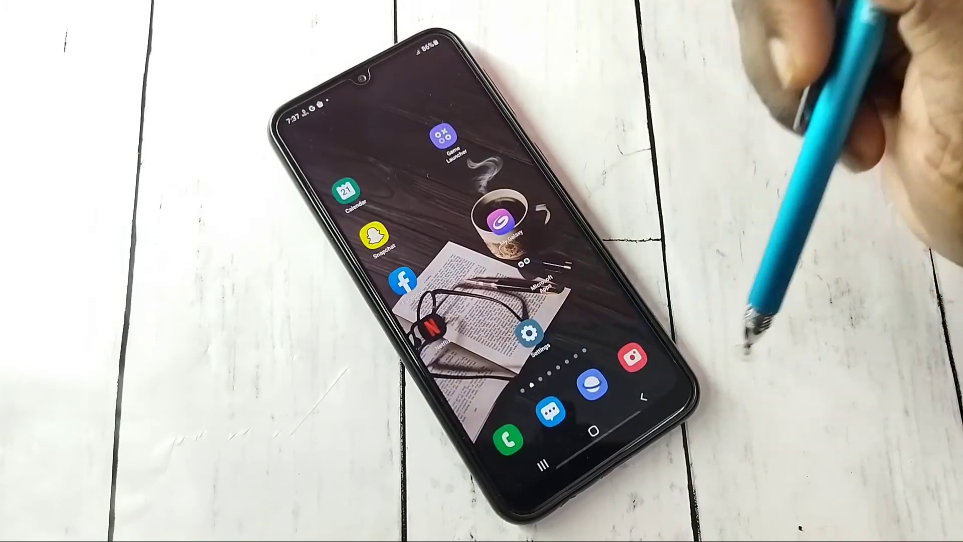